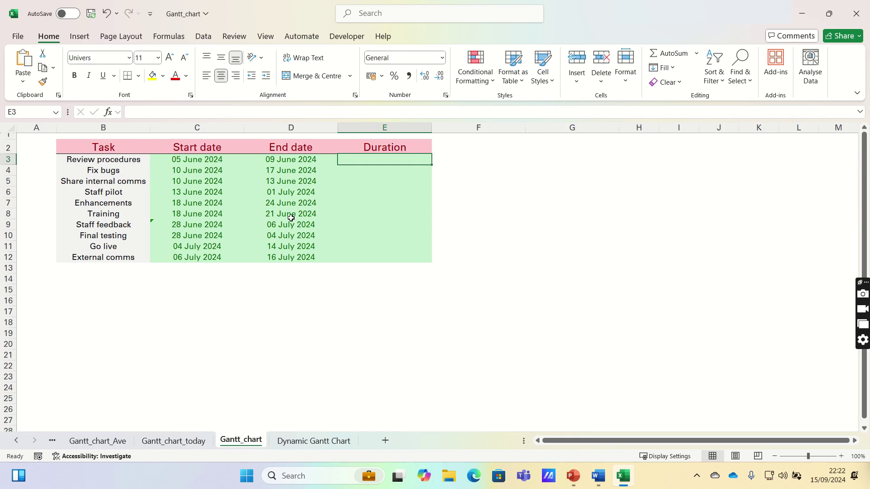
Enter =D3-C3 in E3 and fill it down to E12, giving durations 4 through 10
{"action": "type", "text": "="}
{"action": "key", "text": "Left"}
{"action": "type", "text": "-"}
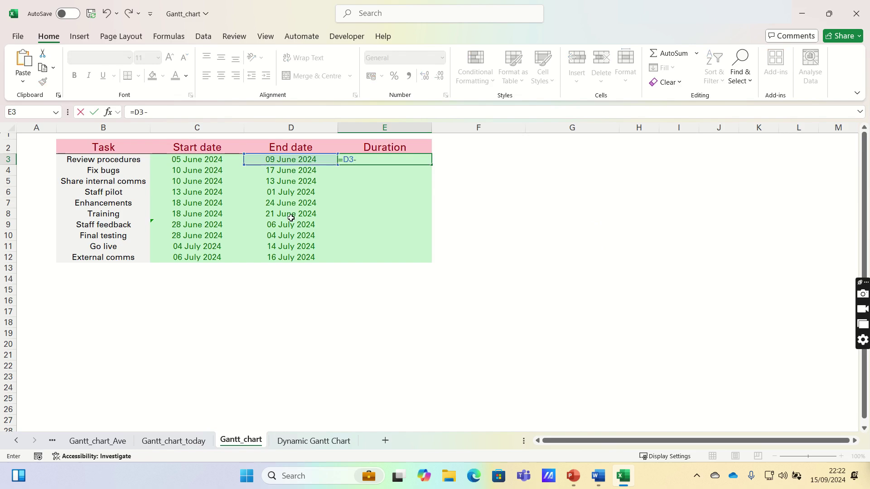
{"action": "key", "text": "Left"}
{"action": "key", "text": "Left"}
{"action": "key", "text": "Return"}
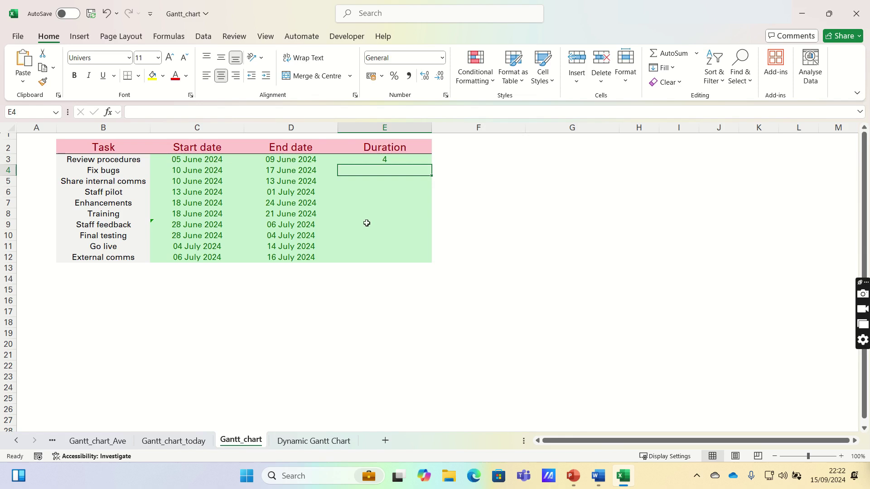
{"action": "left_click", "coordinate": [420, 160]}
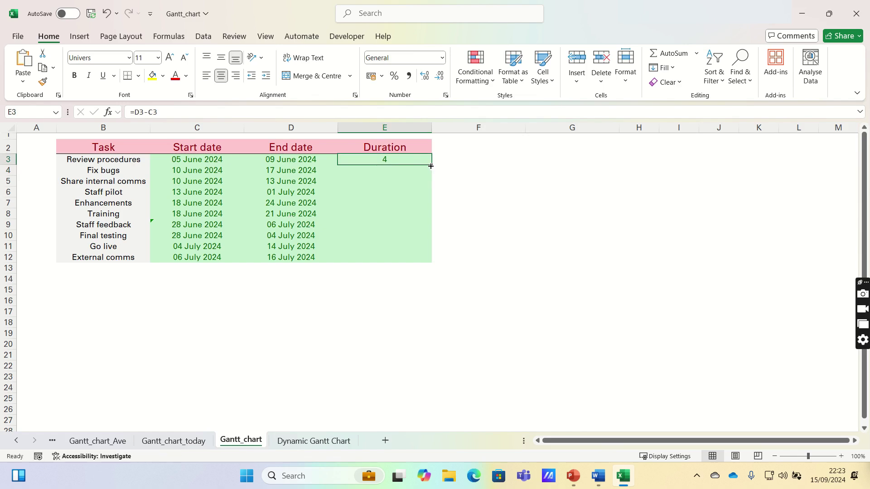
{"action": "double_click", "coordinate": [431, 165]}
{"action": "left_click", "coordinate": [413, 159]}
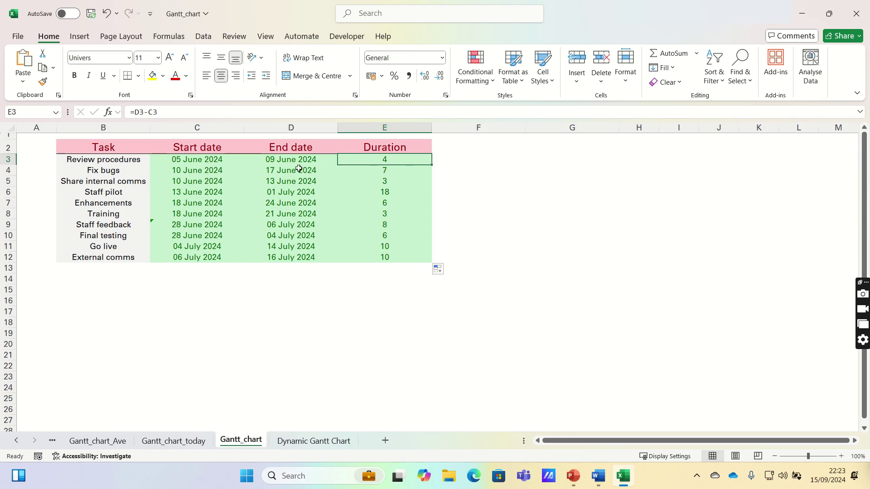
Insert a stacked bar chart of the start dates in C3:C12
{"action": "left_click", "coordinate": [221, 160]}
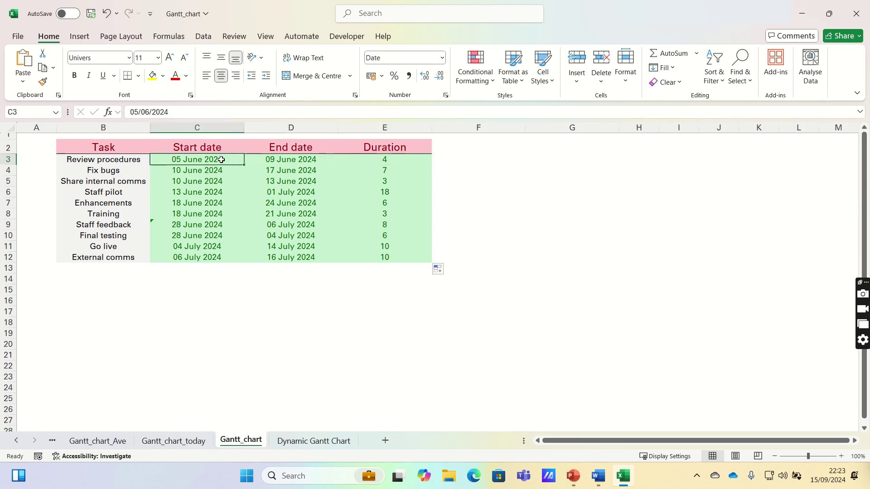
{"action": "key", "text": "ctrl+shift+Down"}
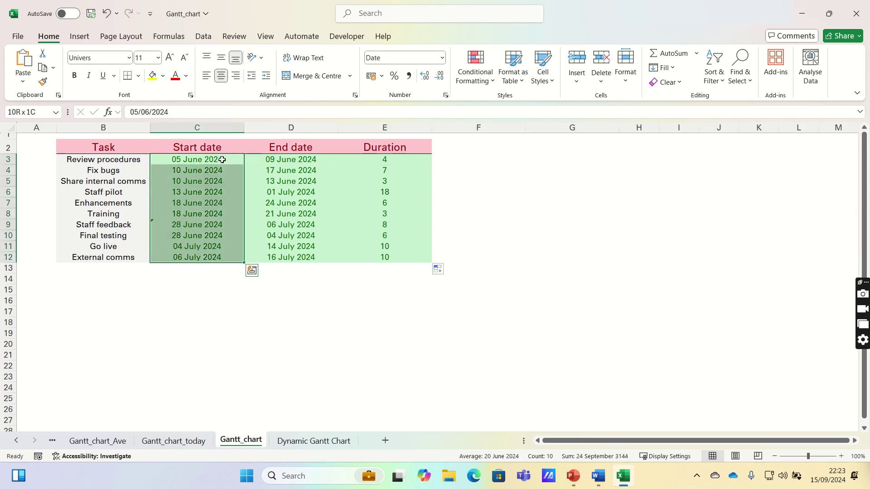
{"action": "left_click", "coordinate": [80, 37]}
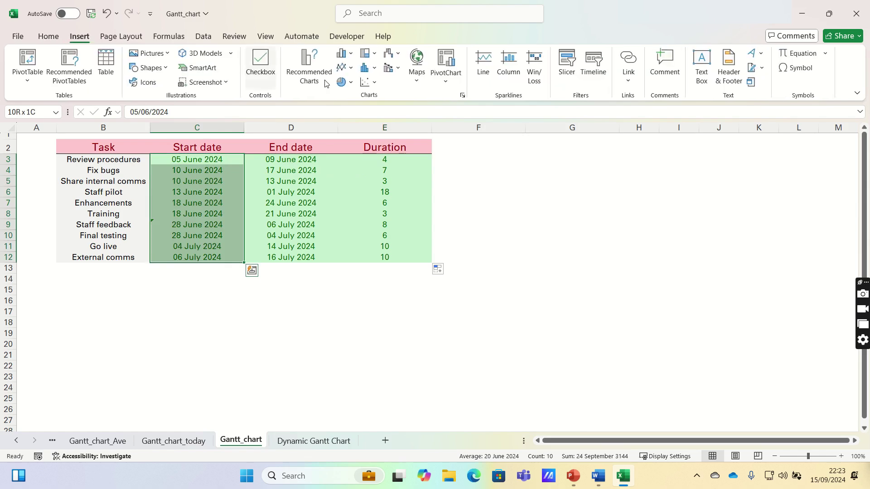
{"action": "left_click", "coordinate": [352, 55]}
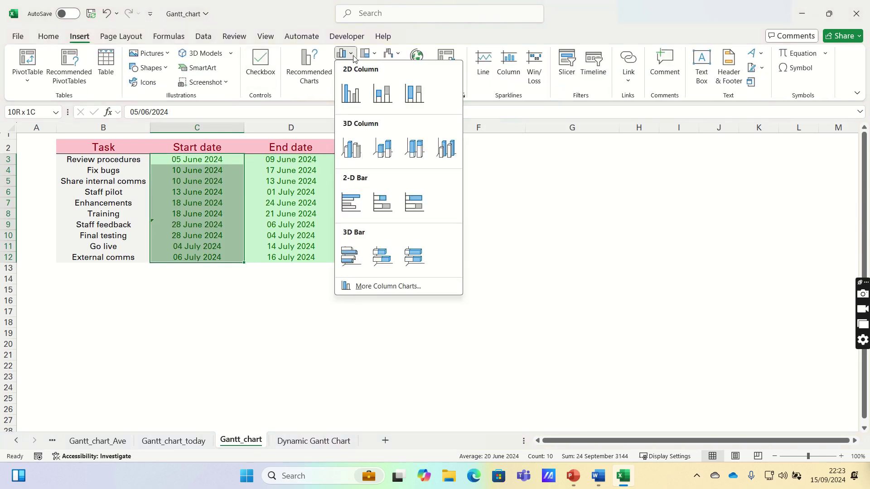
{"action": "left_click", "coordinate": [389, 212]}
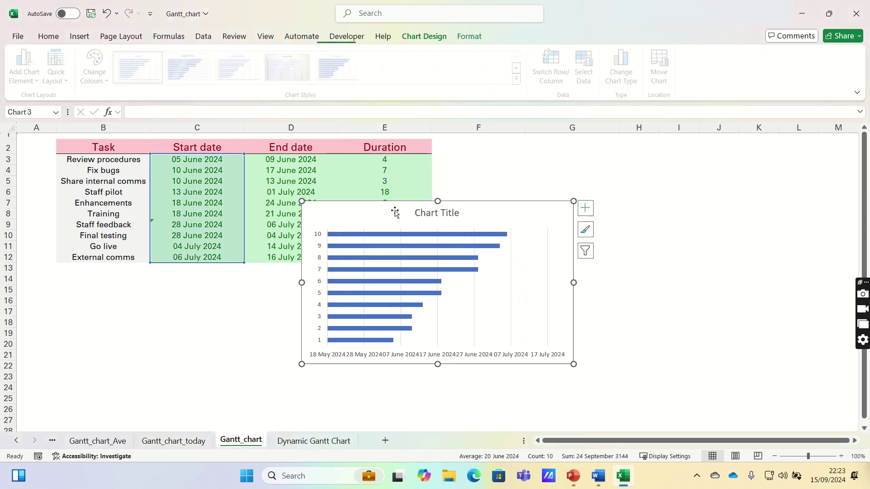
Move the chart below the task table, widen it, and delete its title
{"action": "left_click_drag", "start_coordinate": [390, 205], "coordinate": [145, 275]}
{"action": "left_click_drag", "start_coordinate": [329, 355], "coordinate": [489, 344]}
{"action": "left_click", "coordinate": [288, 286]}
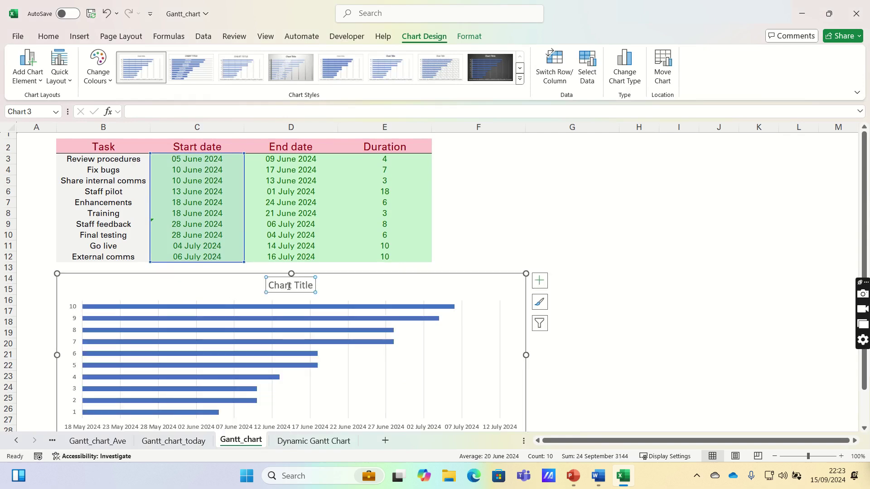
{"action": "key", "text": "Delete"}
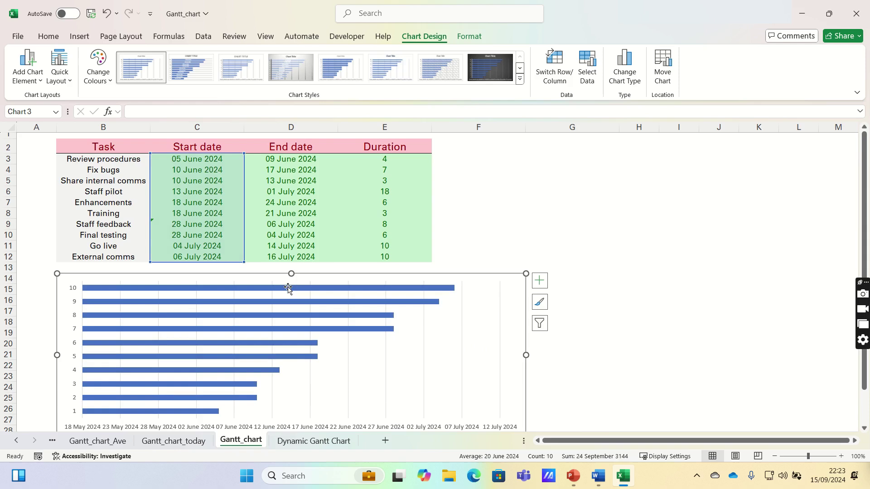
{"action": "mouse_move", "coordinate": [285, 289]}
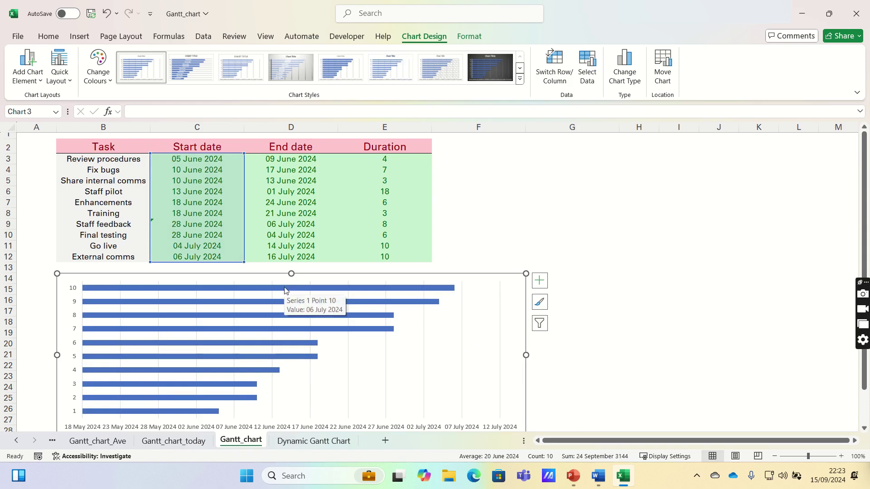
Add a chart series named from E2 with values E3:E12 through Select Data
{"action": "right_click", "coordinate": [476, 279]}
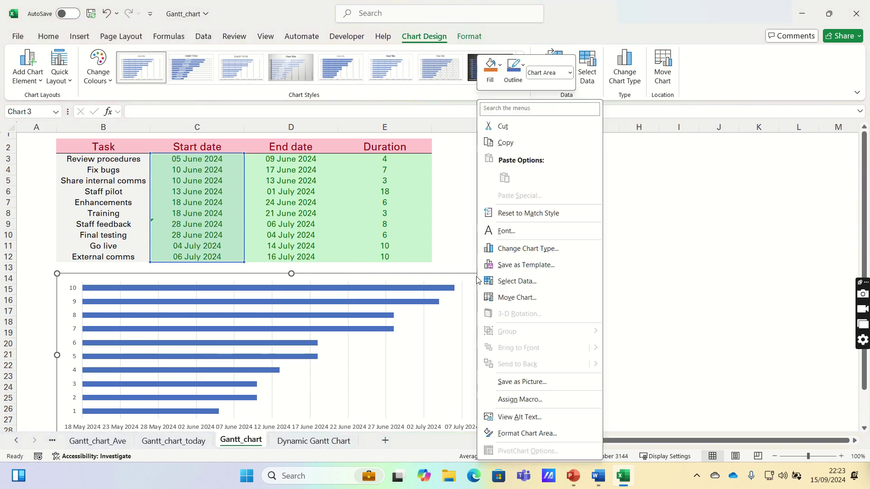
{"action": "left_click", "coordinate": [508, 284]}
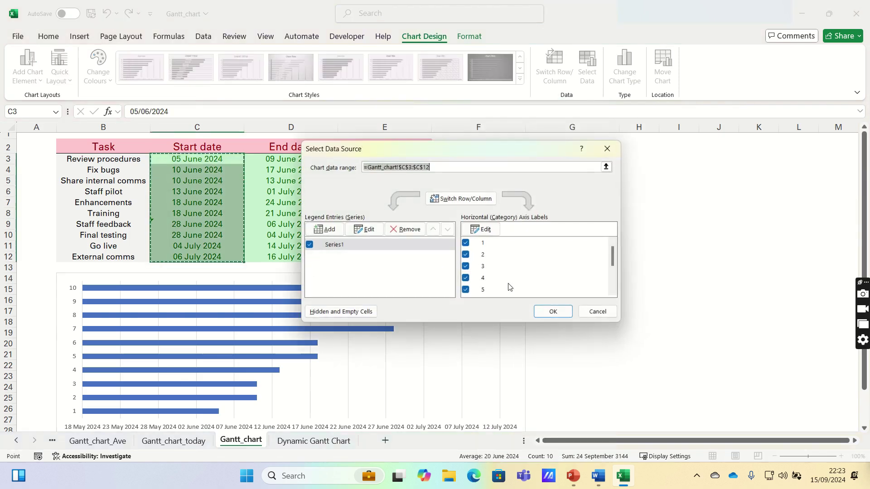
{"action": "left_click", "coordinate": [322, 231]}
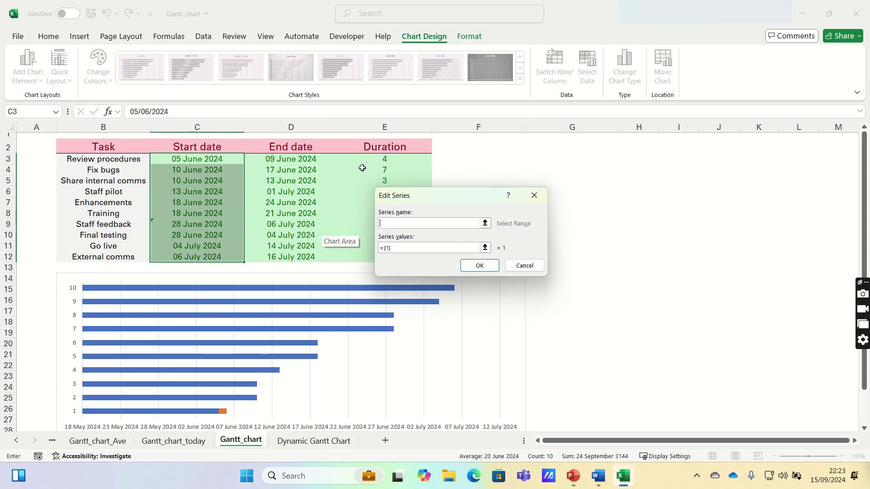
{"action": "left_click", "coordinate": [382, 147]}
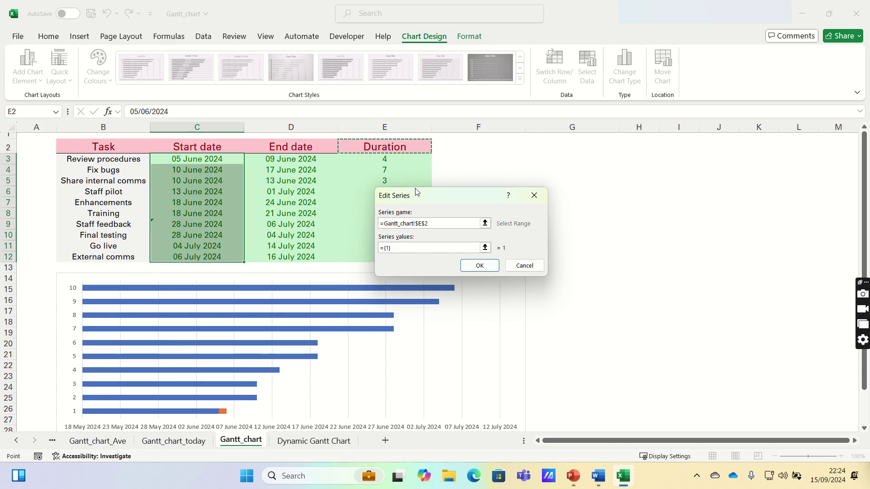
{"action": "left_click", "coordinate": [484, 246]}
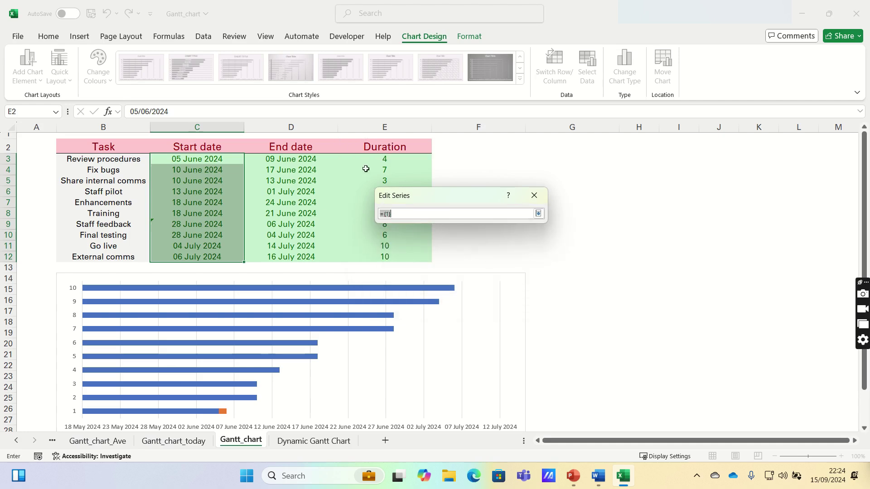
{"action": "left_click_drag", "start_coordinate": [365, 160], "coordinate": [396, 253]}
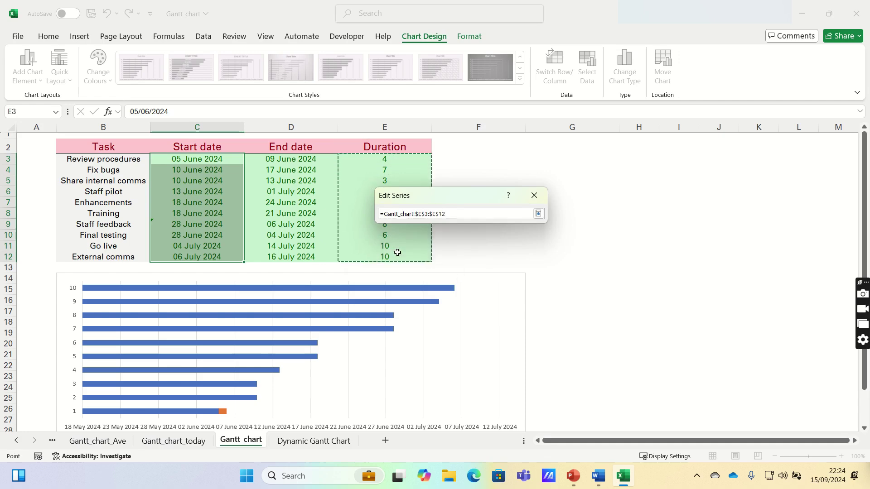
{"action": "key", "text": "Return"}
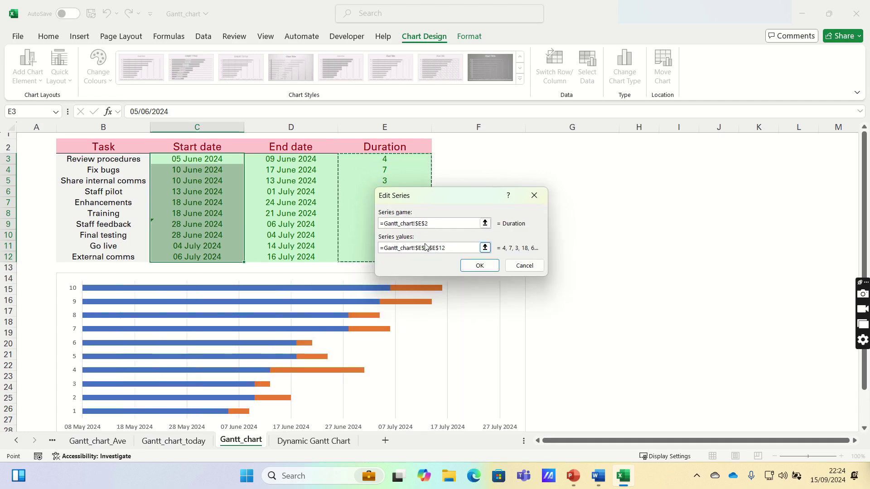
{"action": "key", "text": "Return"}
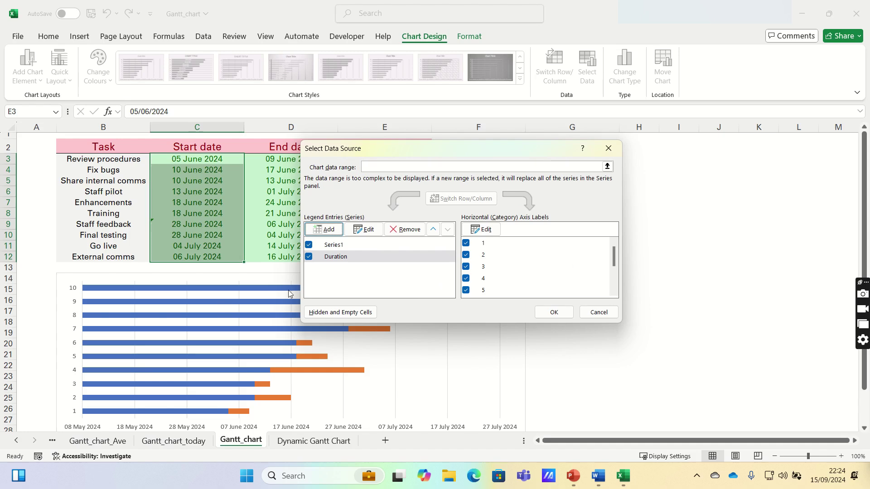
Use task names B3:B12 as the chart's axis labels and close Select Data Source
{"action": "left_click", "coordinate": [487, 232]}
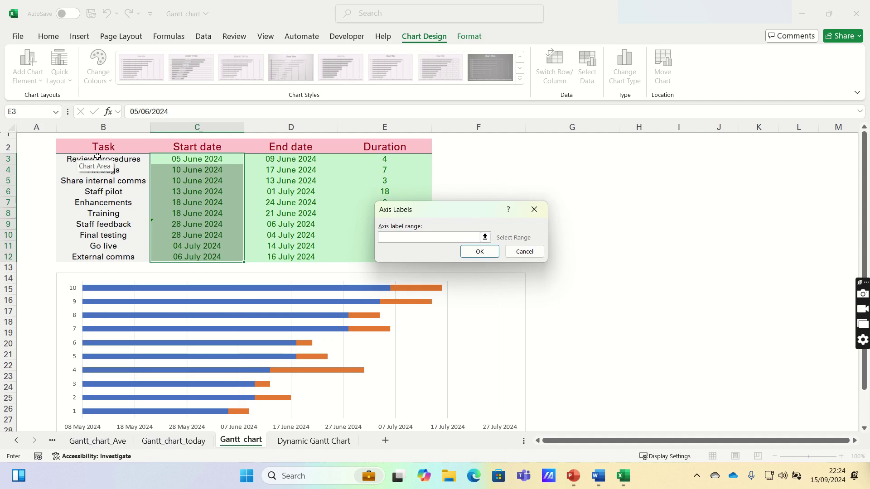
{"action": "left_click_drag", "start_coordinate": [98, 157], "coordinate": [123, 251]}
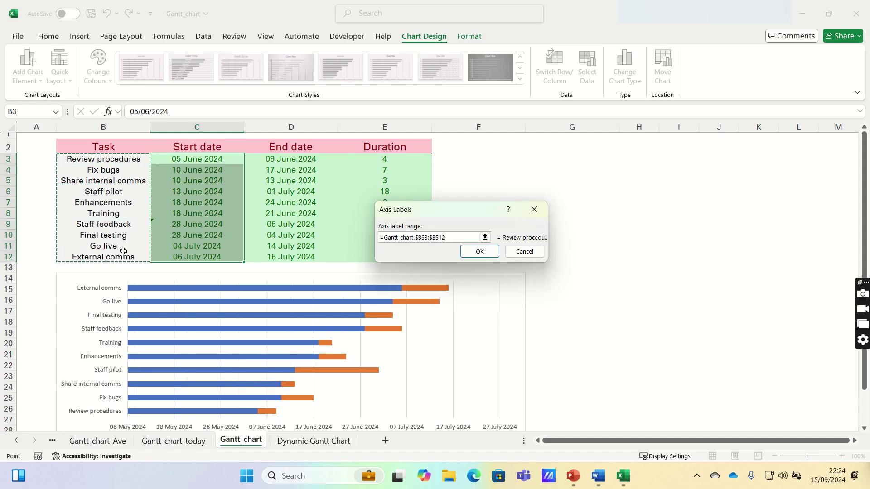
{"action": "left_click", "coordinate": [487, 255]}
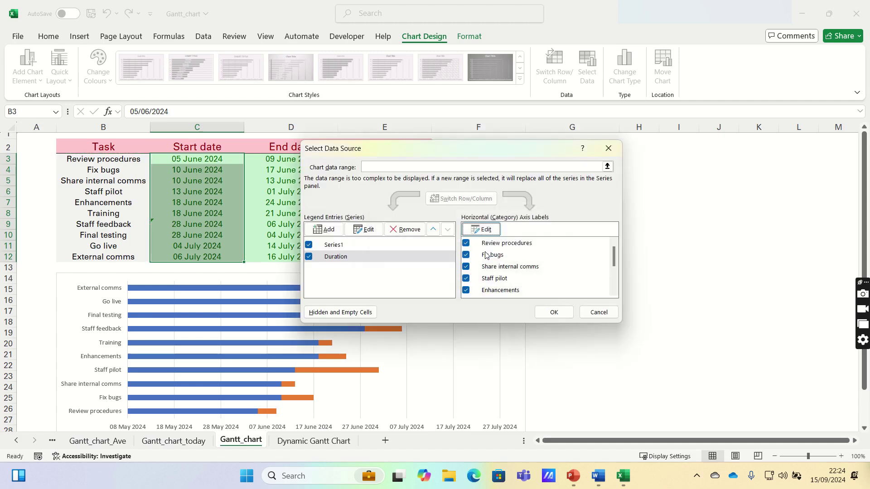
{"action": "left_click", "coordinate": [568, 312]}
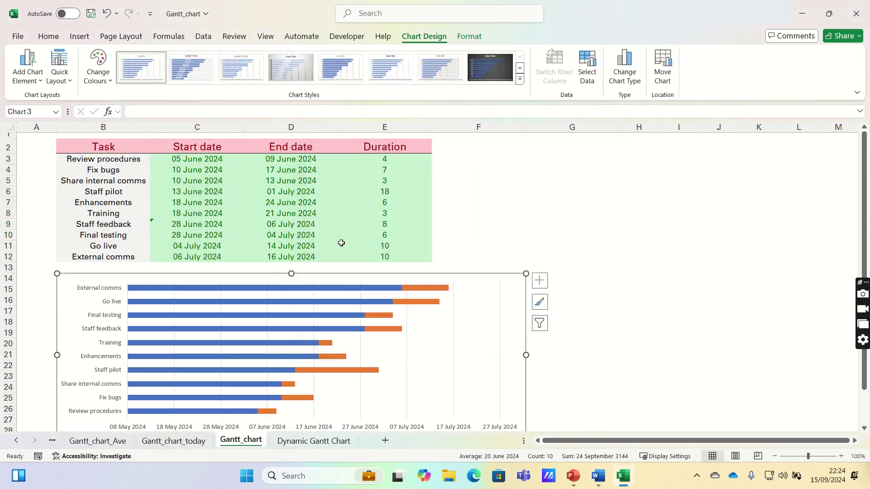
Give the start-date series No fill and No line, hiding those bars
{"action": "left_click", "coordinate": [272, 288]}
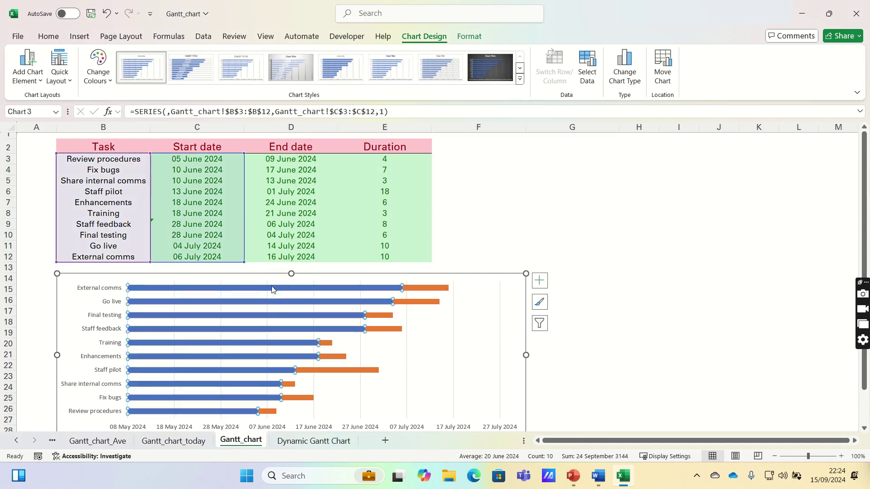
{"action": "right_click", "coordinate": [272, 289]}
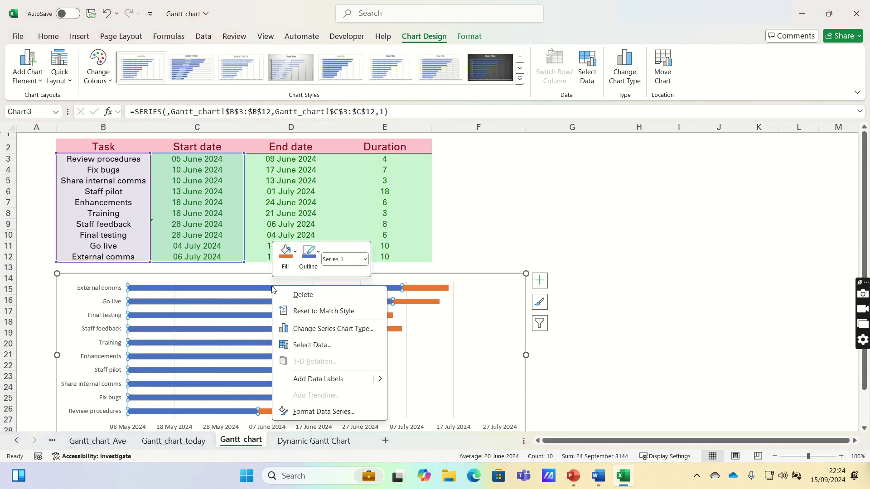
{"action": "left_click", "coordinate": [322, 412]}
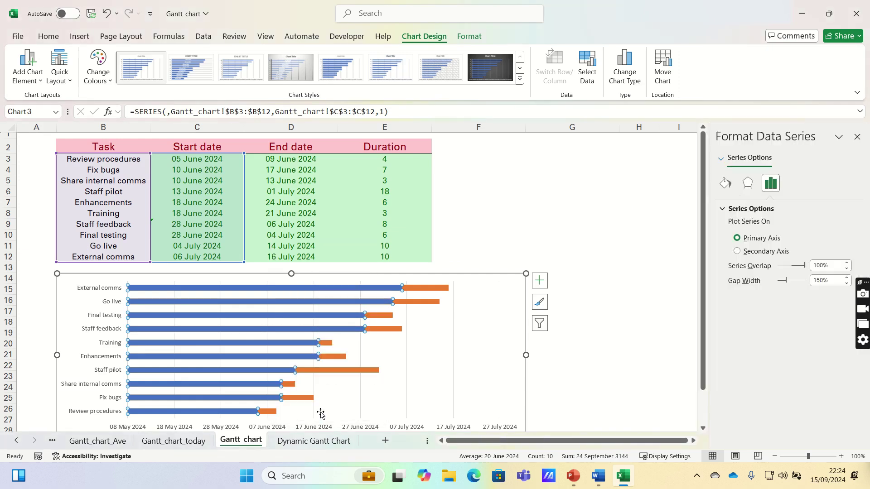
{"action": "left_click", "coordinate": [725, 184]}
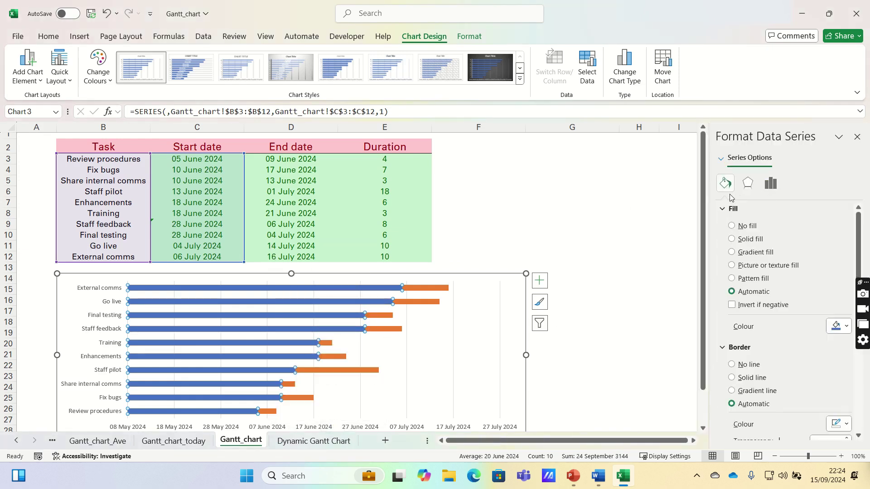
{"action": "left_click", "coordinate": [734, 227]}
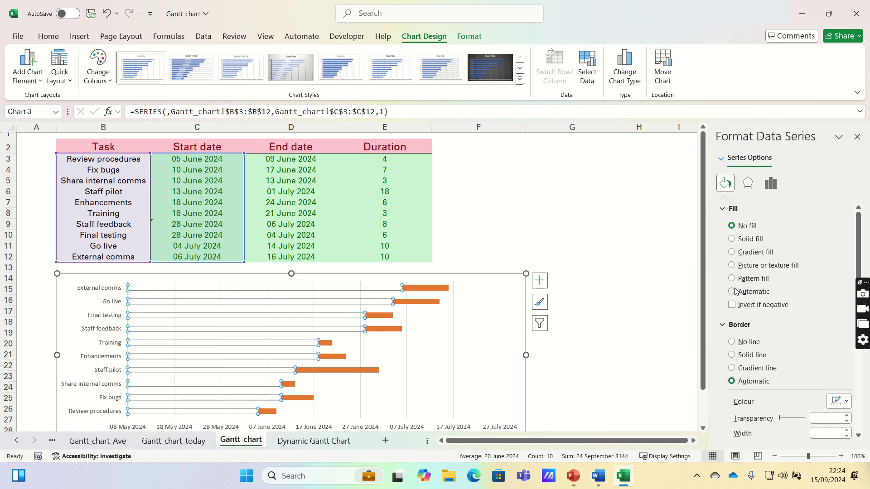
{"action": "left_click", "coordinate": [740, 347]}
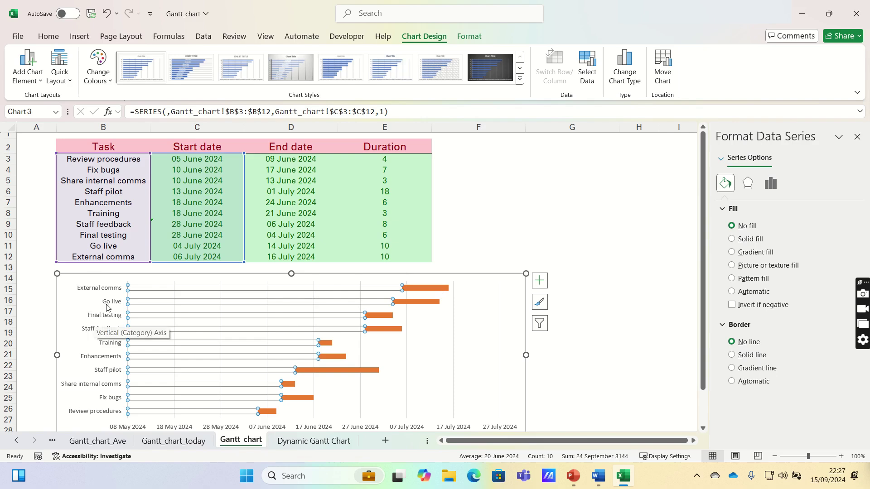
{"action": "left_click", "coordinate": [110, 291]}
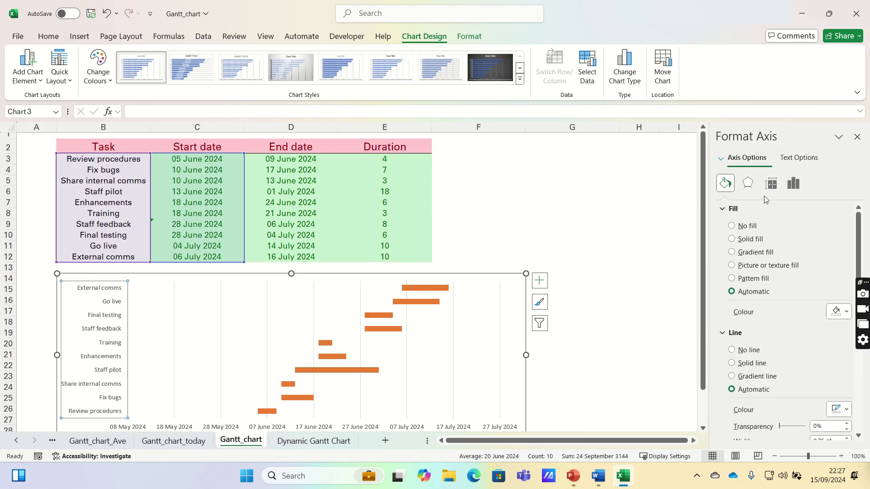
Set the task axis to Categories in reverse order so Review procedures is on top
{"action": "left_click", "coordinate": [793, 184]}
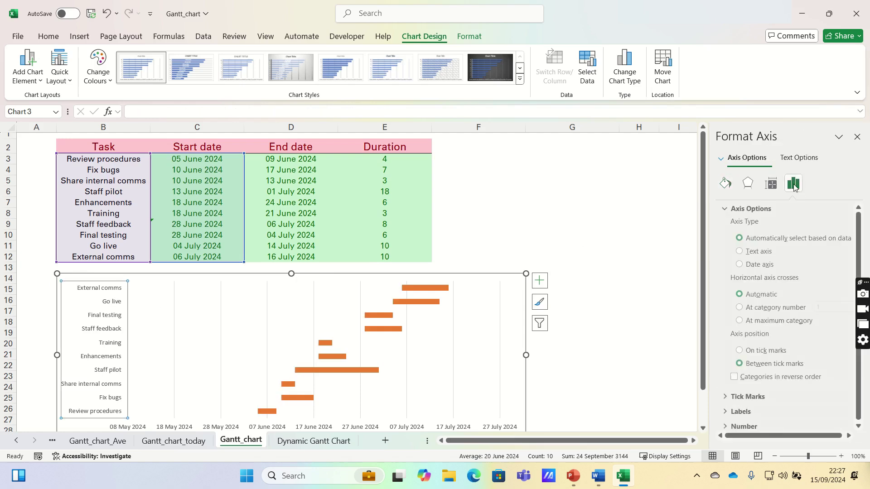
{"action": "left_click", "coordinate": [731, 377]}
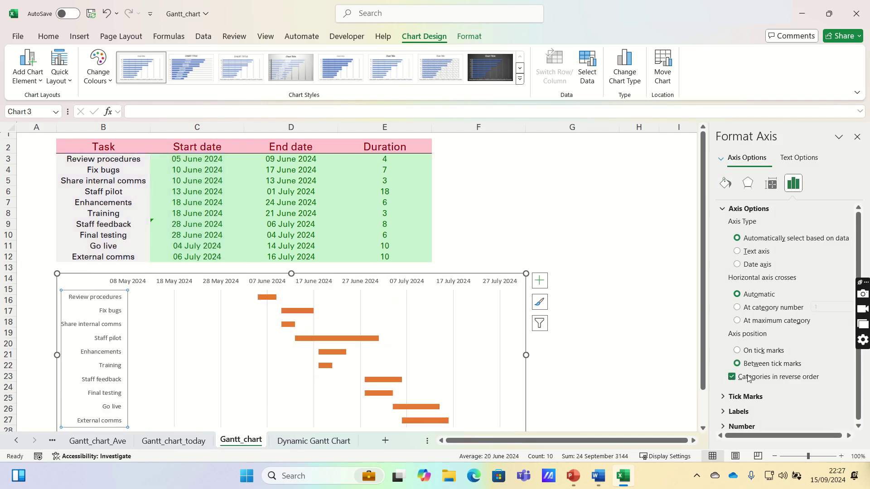
{"action": "mouse_move", "coordinate": [305, 339]}
{"action": "left_click", "coordinate": [205, 160]}
{"action": "right_click", "coordinate": [204, 160]}
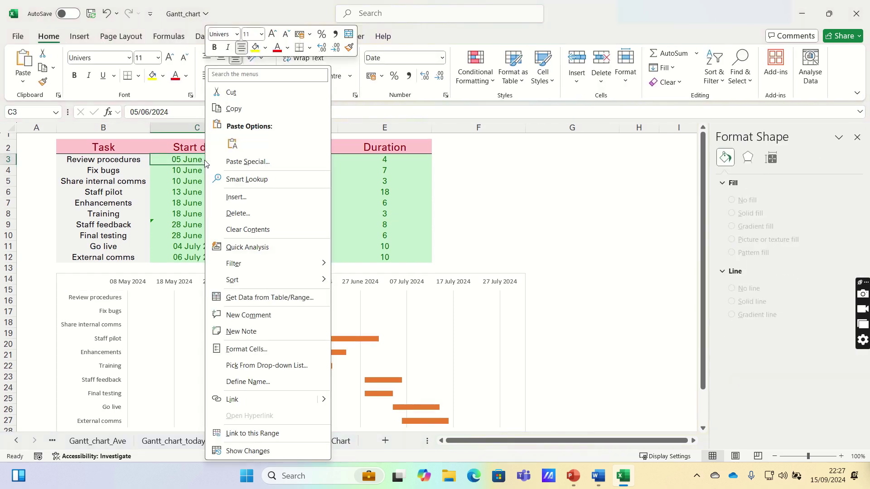
{"action": "left_click", "coordinate": [267, 350]}
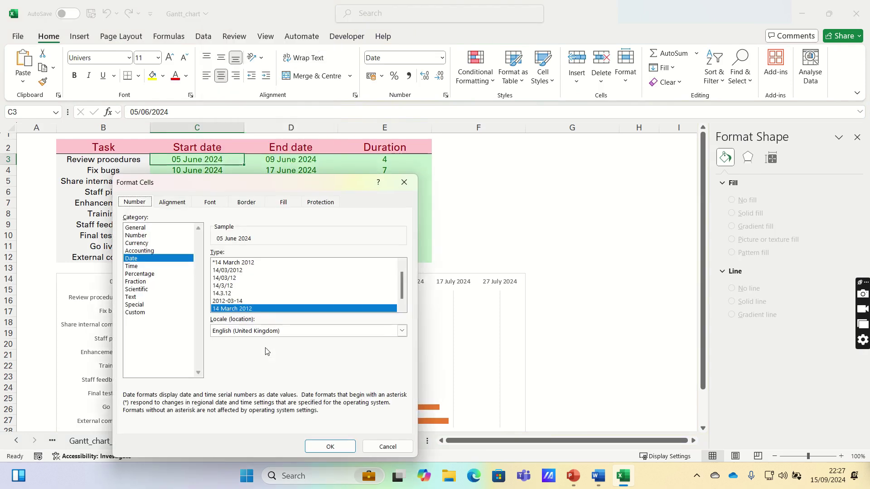
{"action": "left_click", "coordinate": [137, 236]}
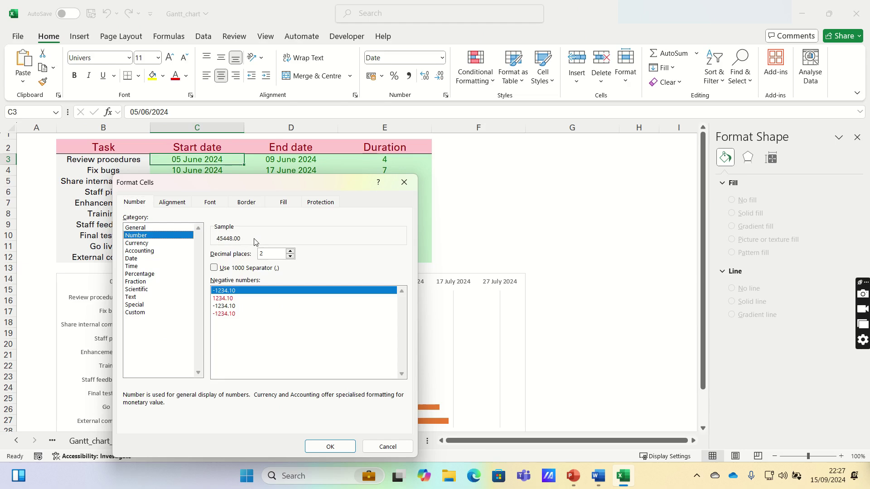
{"action": "left_click", "coordinate": [408, 188]}
{"action": "left_click", "coordinate": [326, 255]}
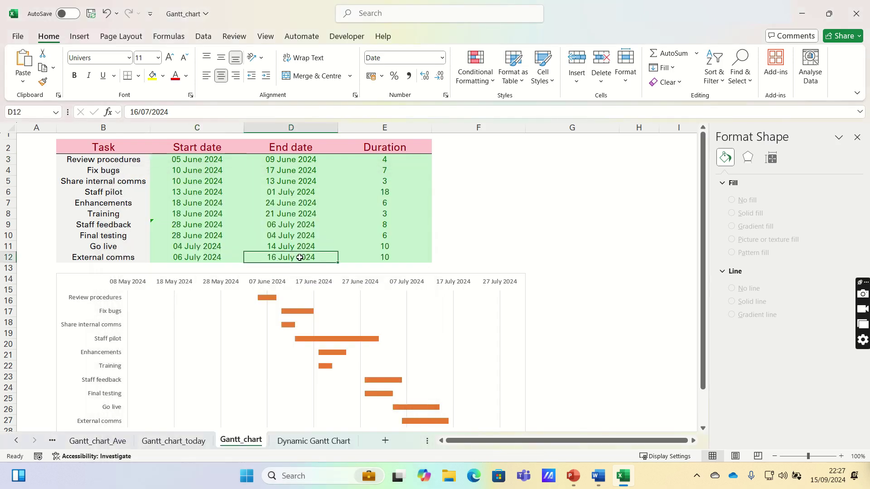
{"action": "right_click", "coordinate": [300, 256]}
{"action": "left_click", "coordinate": [346, 349]}
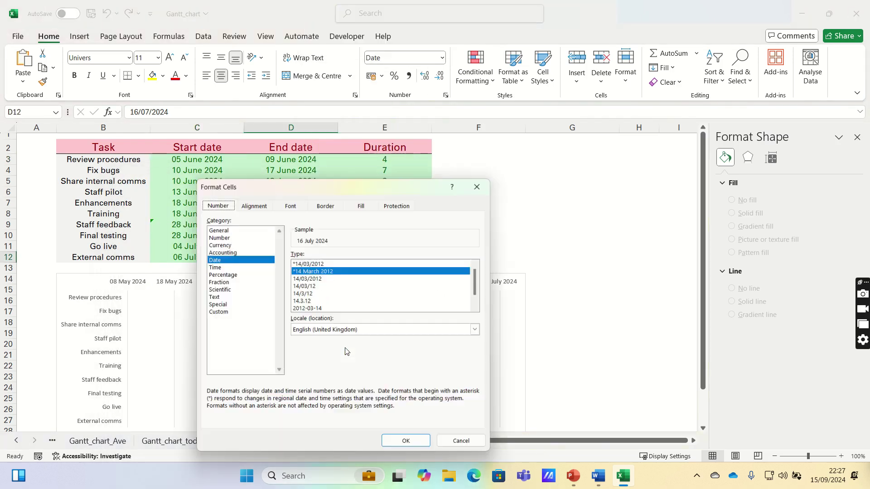
{"action": "left_click", "coordinate": [237, 236]}
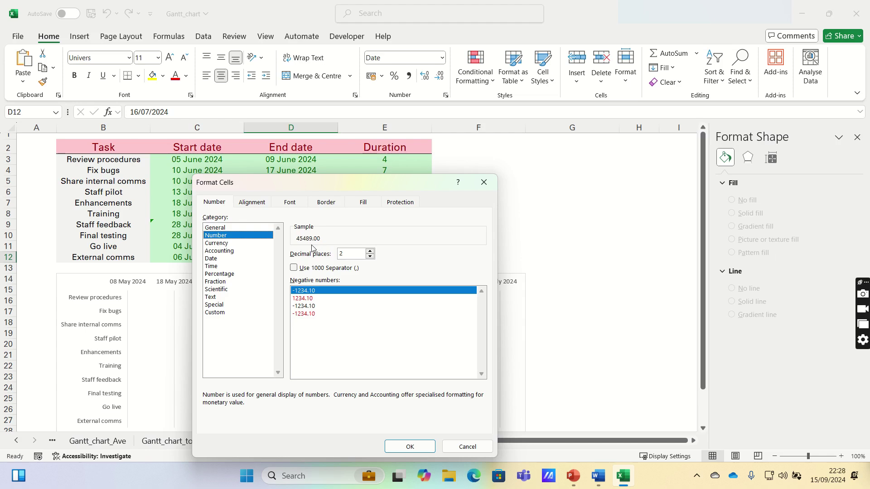
{"action": "left_click", "coordinate": [484, 182]}
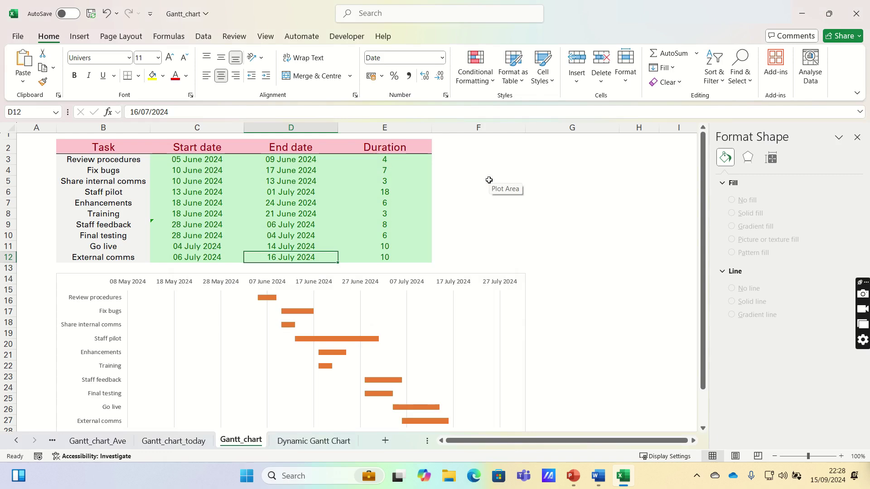
Set the date axis Minimum to 45448 and Maximum to 45489
{"action": "left_click", "coordinate": [226, 283]}
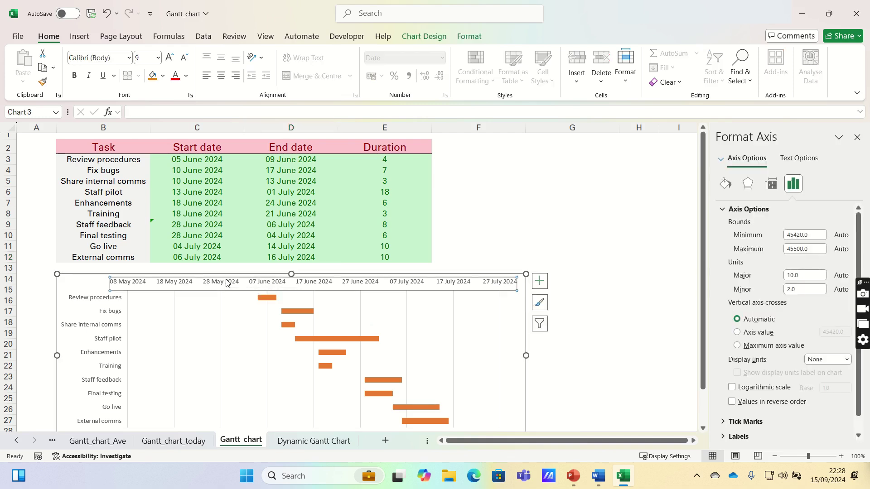
{"action": "right_click", "coordinate": [237, 282]}
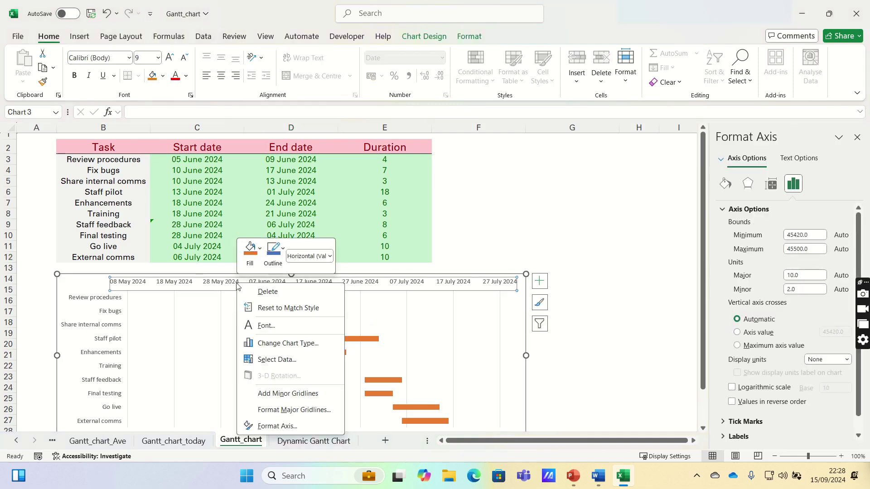
{"action": "left_click", "coordinate": [281, 427]}
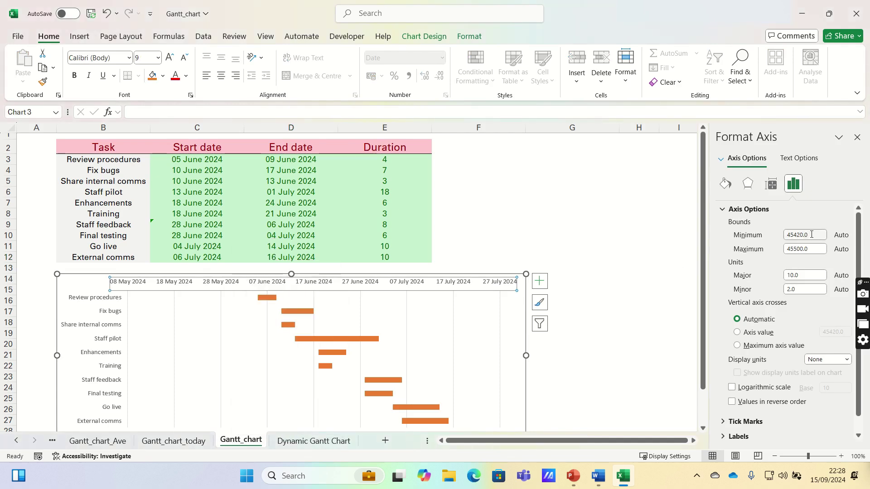
{"action": "left_click_drag", "start_coordinate": [811, 235], "coordinate": [772, 237]}
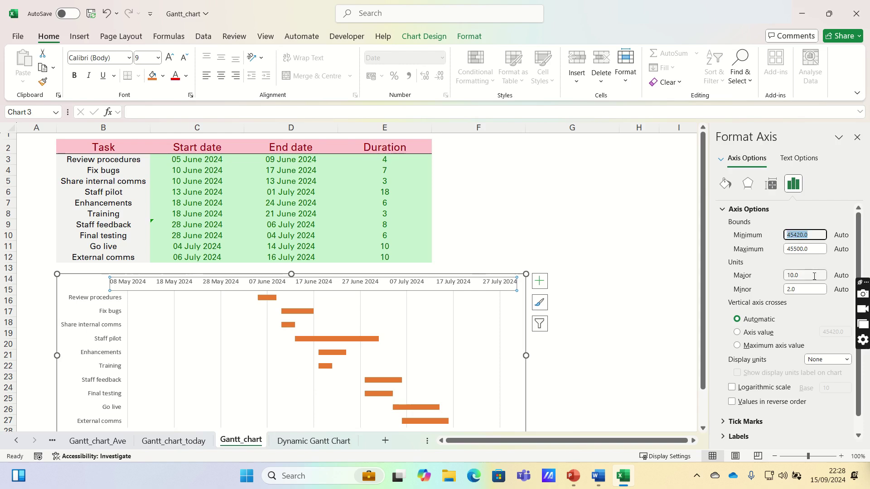
{"action": "type", "text": "45448"}
{"action": "left_click", "coordinate": [818, 246]}
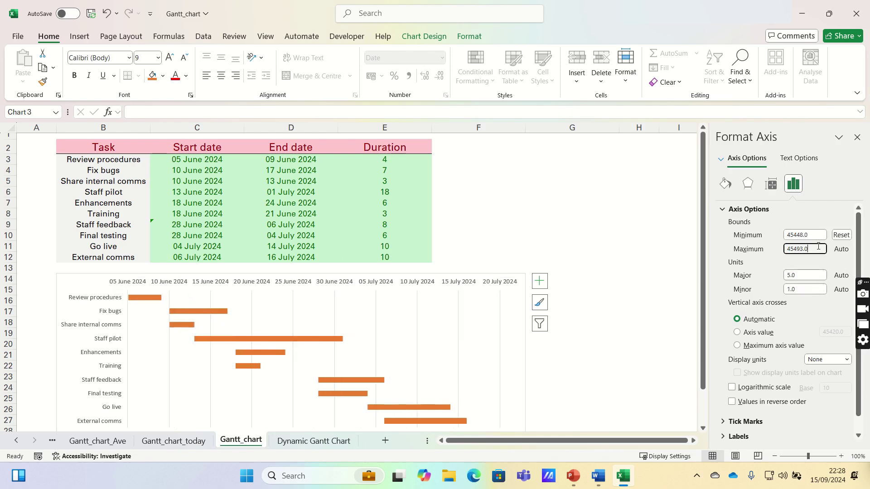
{"action": "left_click_drag", "start_coordinate": [818, 249], "coordinate": [763, 250]}
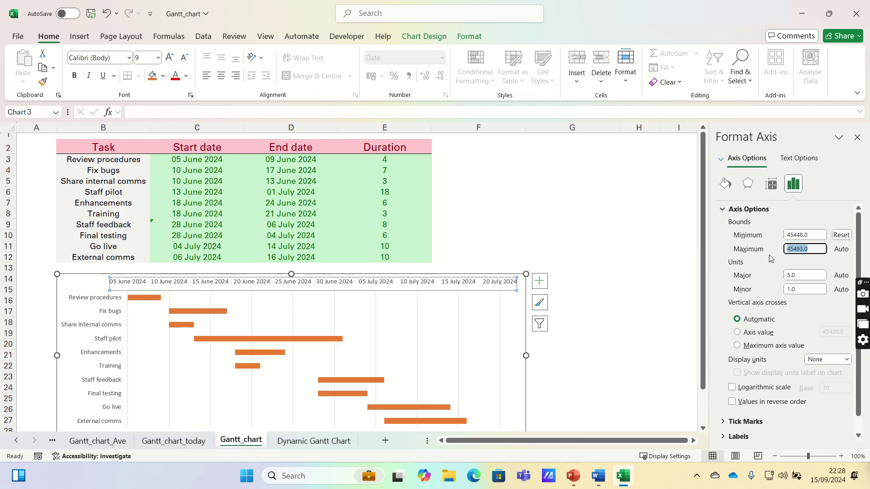
{"action": "type", "text": "45489"}
{"action": "key", "text": "Return"}
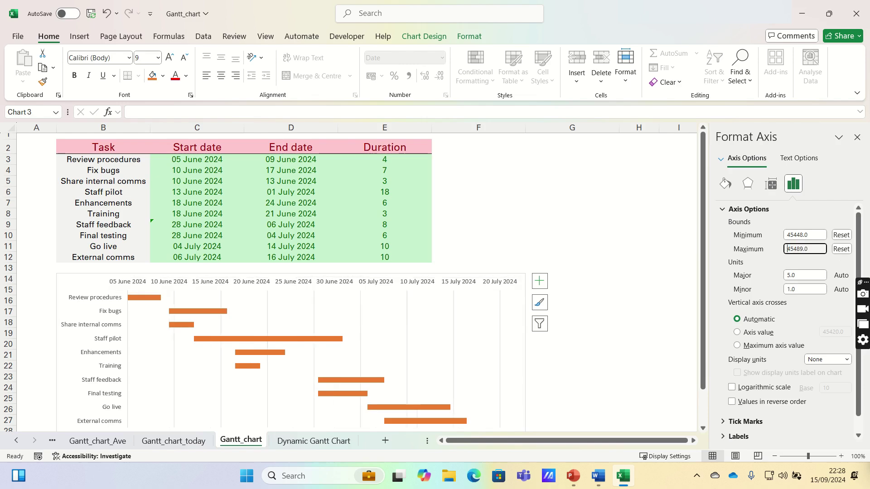
Set the Duration series gap width to 0% so the bars fill each row
{"action": "left_click", "coordinate": [592, 296]}
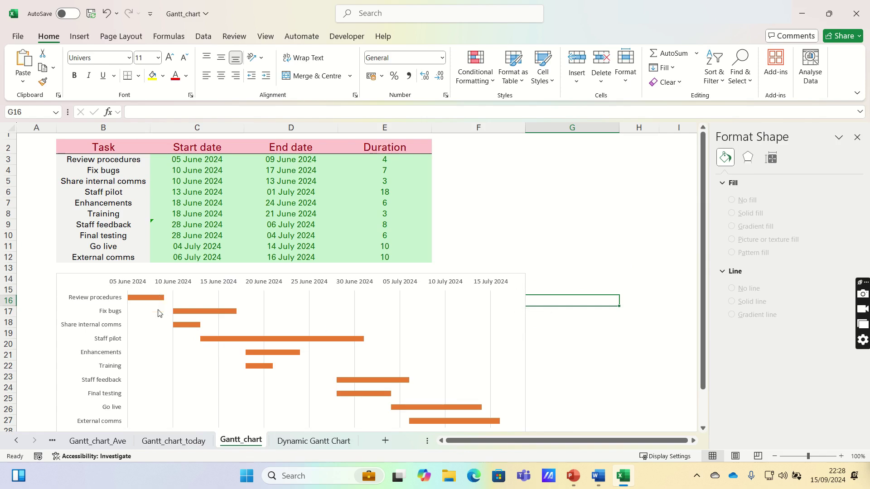
{"action": "left_click", "coordinate": [152, 299]}
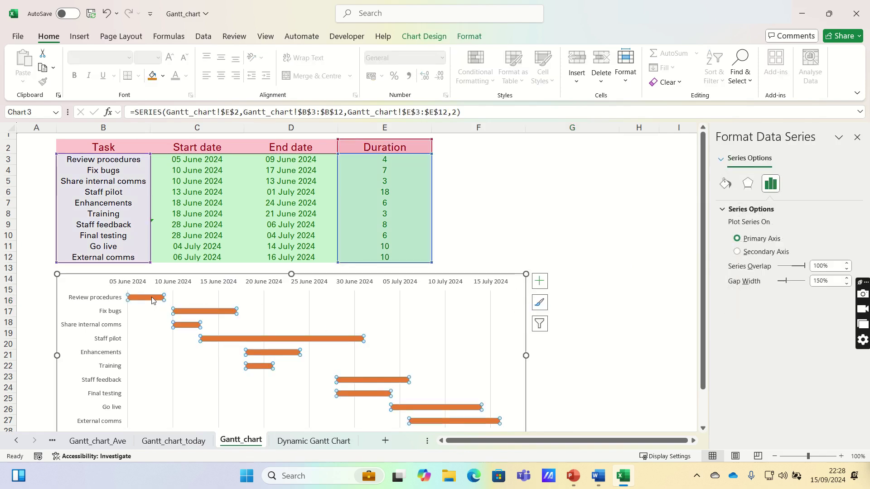
{"action": "right_click", "coordinate": [153, 300]}
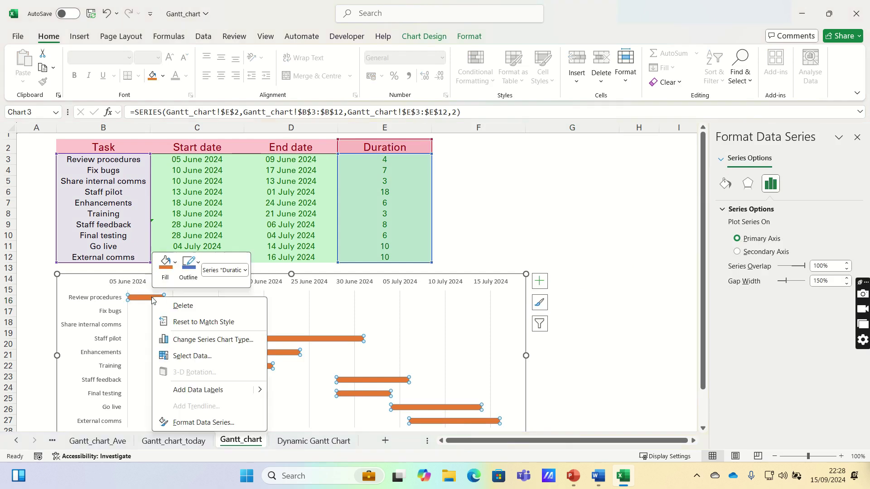
{"action": "left_click", "coordinate": [215, 424]}
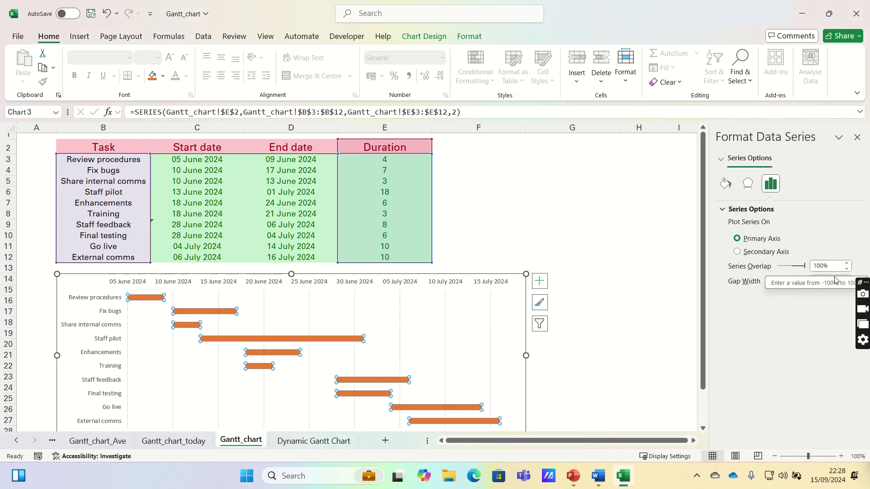
{"action": "left_click_drag", "start_coordinate": [837, 281], "coordinate": [794, 284]}
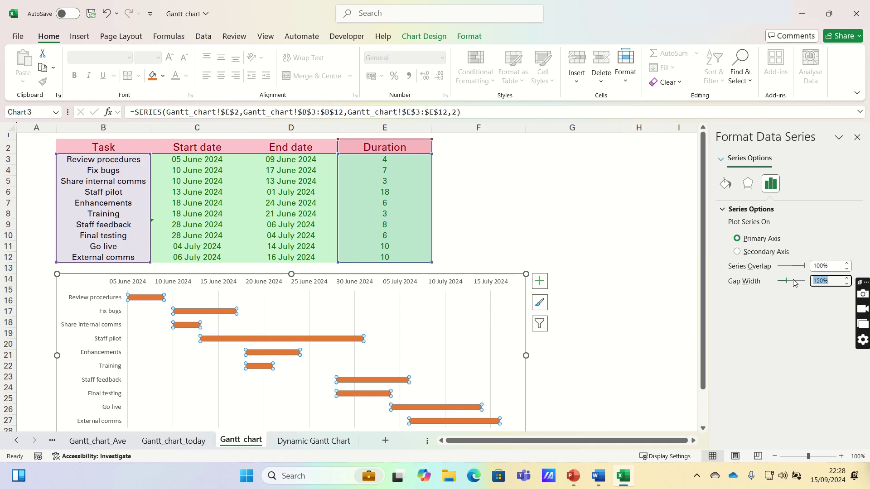
{"action": "type", "text": "0"}
{"action": "key", "text": "Return"}
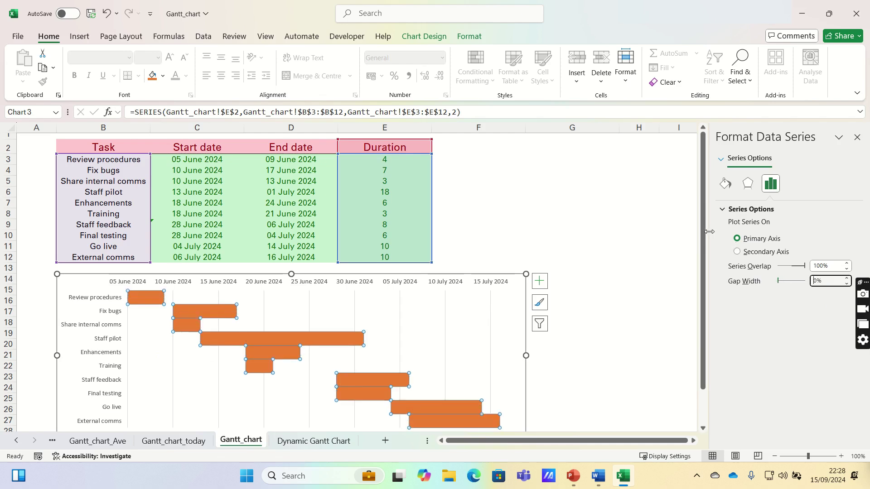
Give the Duration bars a pale blue gradient fill and deselect the chart
{"action": "left_click", "coordinate": [725, 184]}
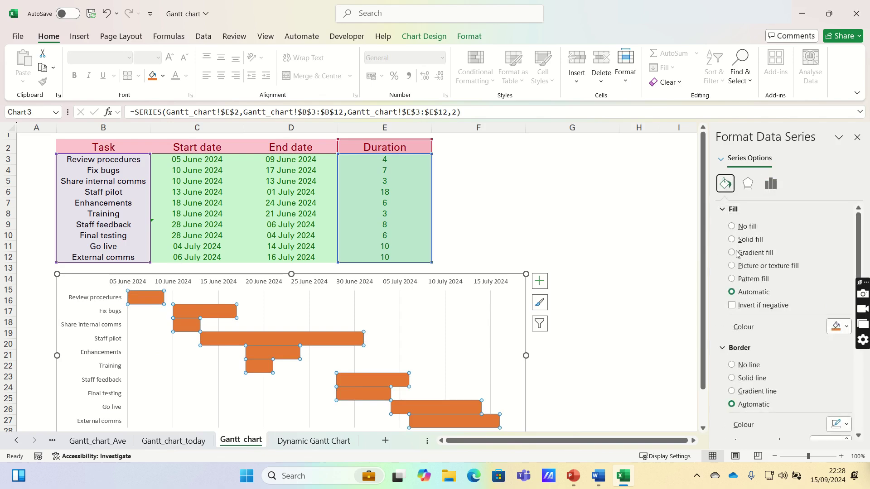
{"action": "left_click", "coordinate": [736, 254]}
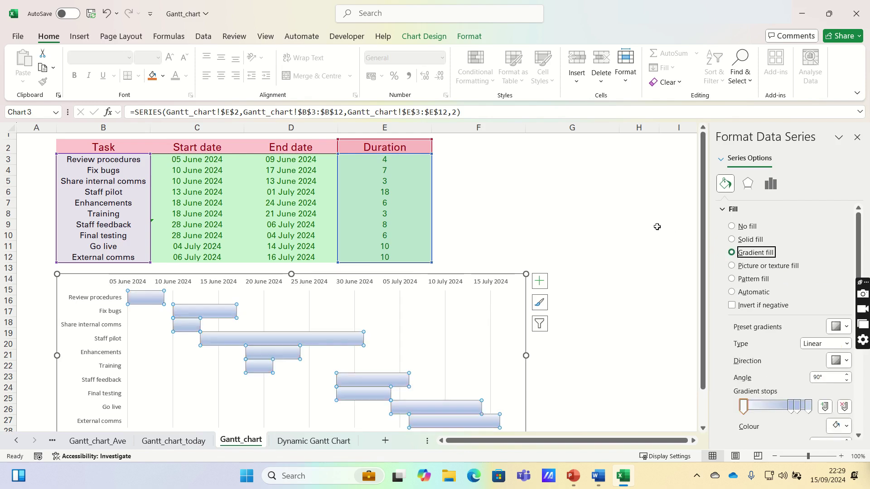
{"action": "left_click", "coordinate": [504, 238]}
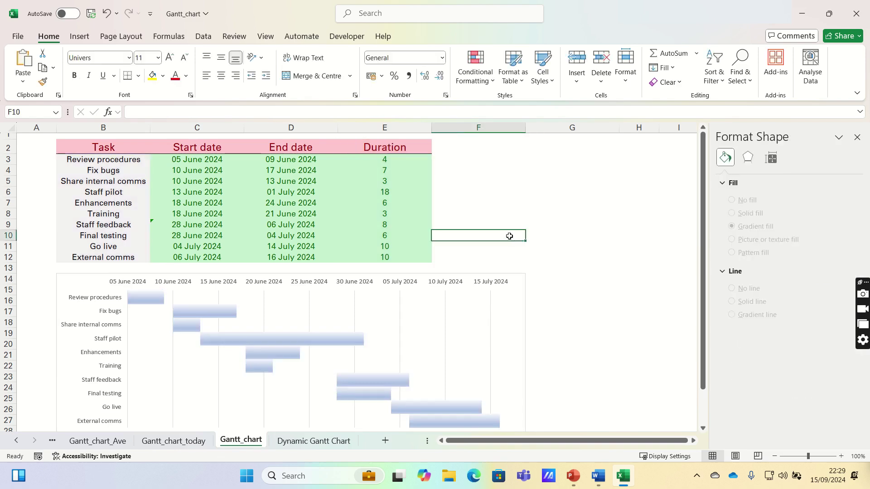
{"action": "left_click", "coordinate": [401, 145]}
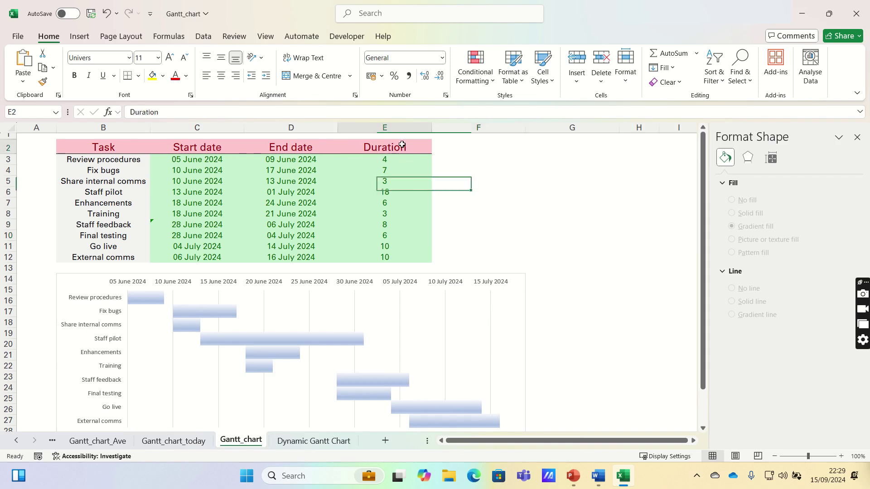